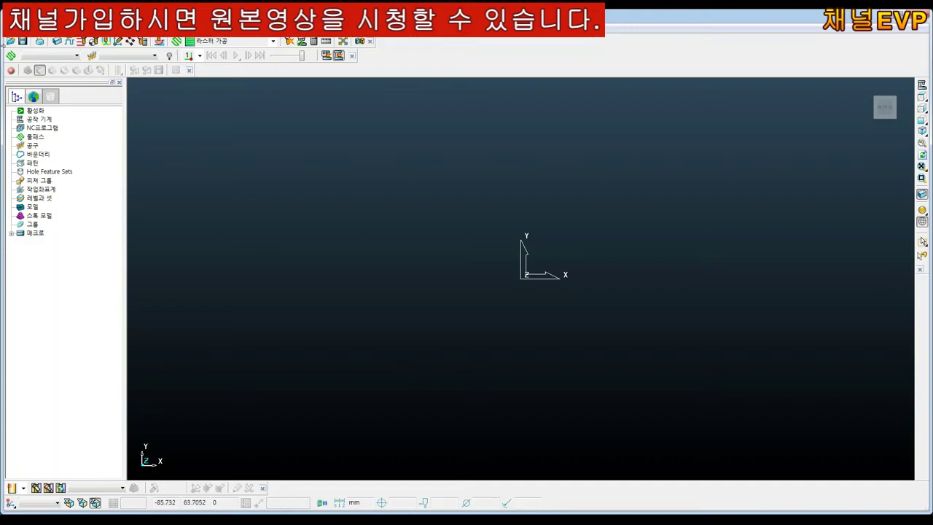
# Step: Import 4-A.stp from the CAM가공 folder on removable disk F: using 모델 불러오기
pyautogui.click(15, 27)
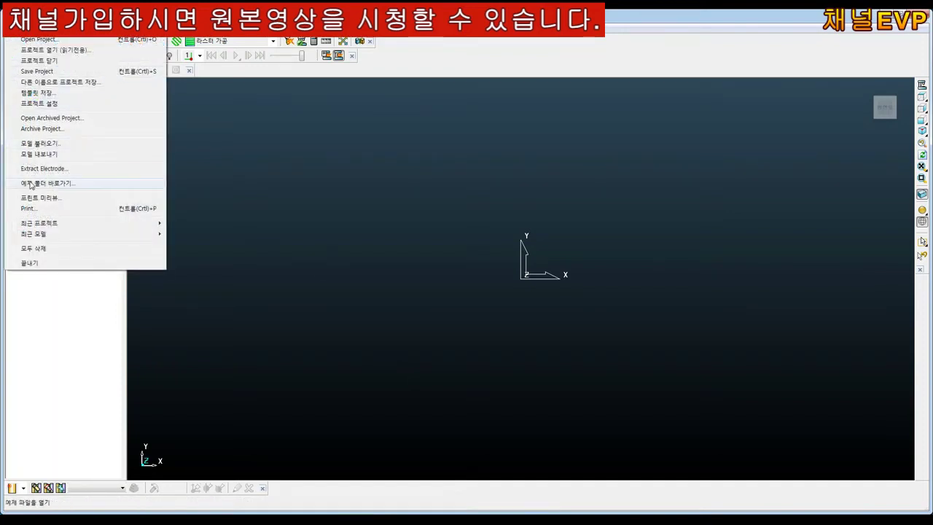
pyautogui.click(40, 148)
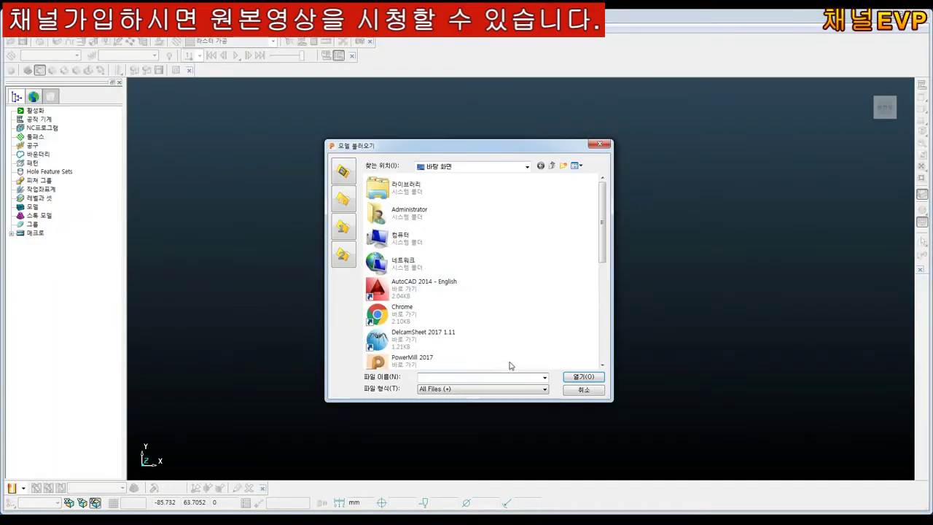
pyautogui.scroll(-5, 576, 258)
pyautogui.scroll(5, 562, 259)
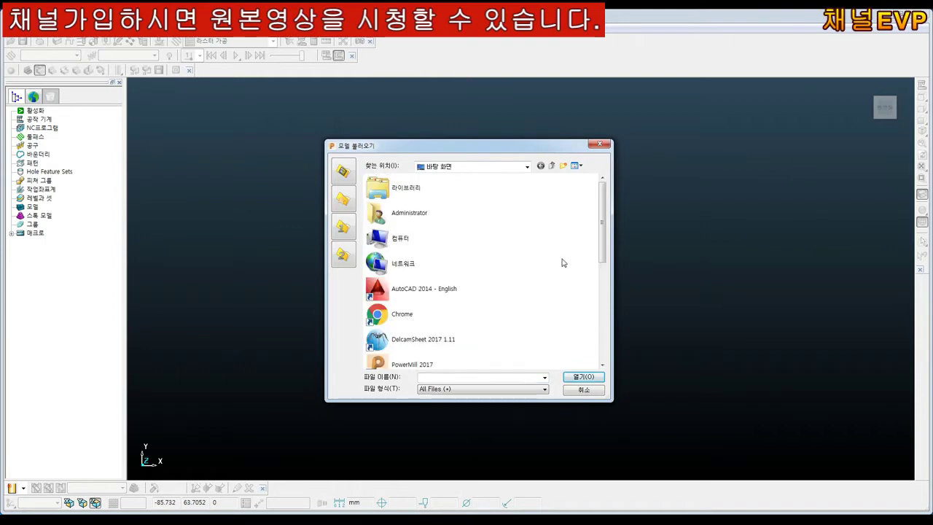
pyautogui.click(527, 167)
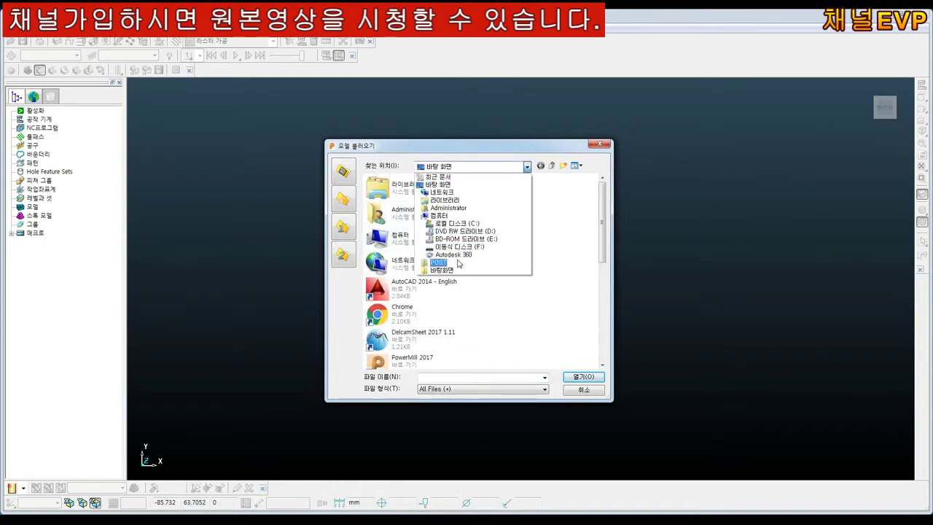
pyautogui.click(456, 251)
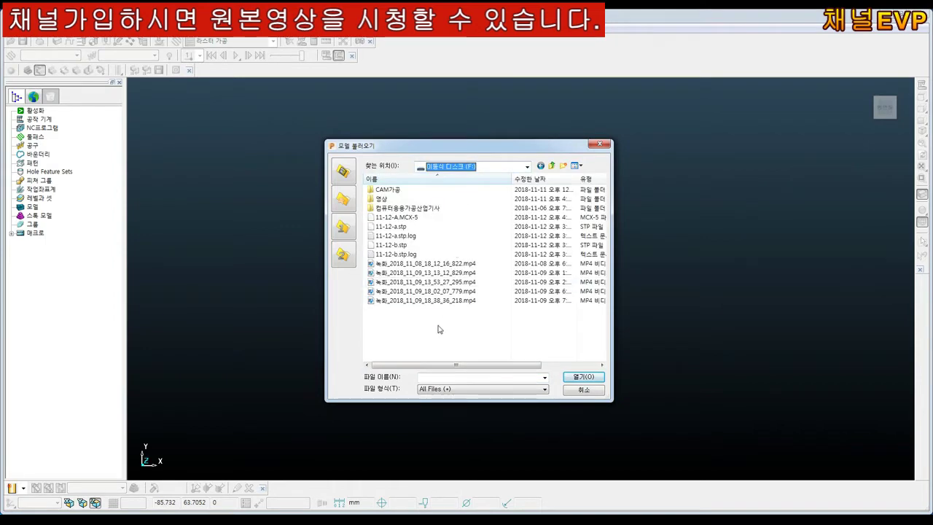
pyautogui.doubleClick(387, 189)
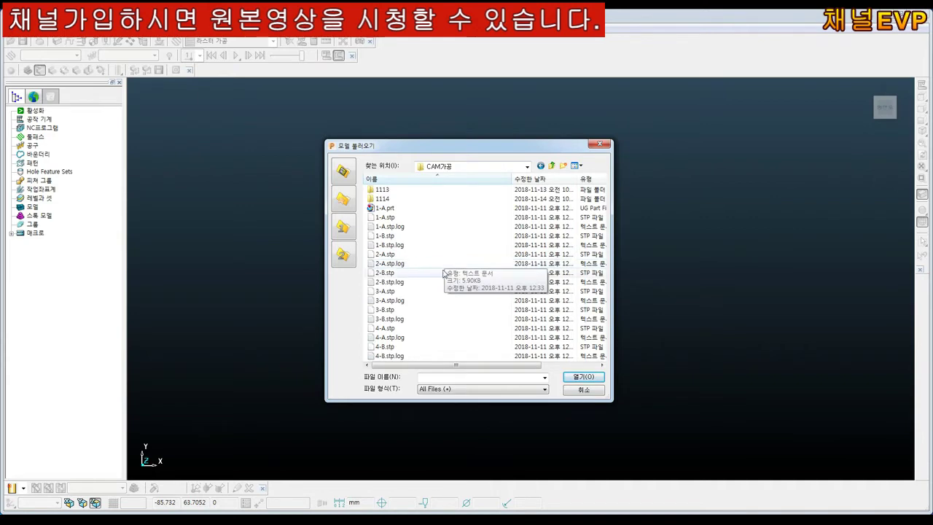
pyautogui.doubleClick(385, 328)
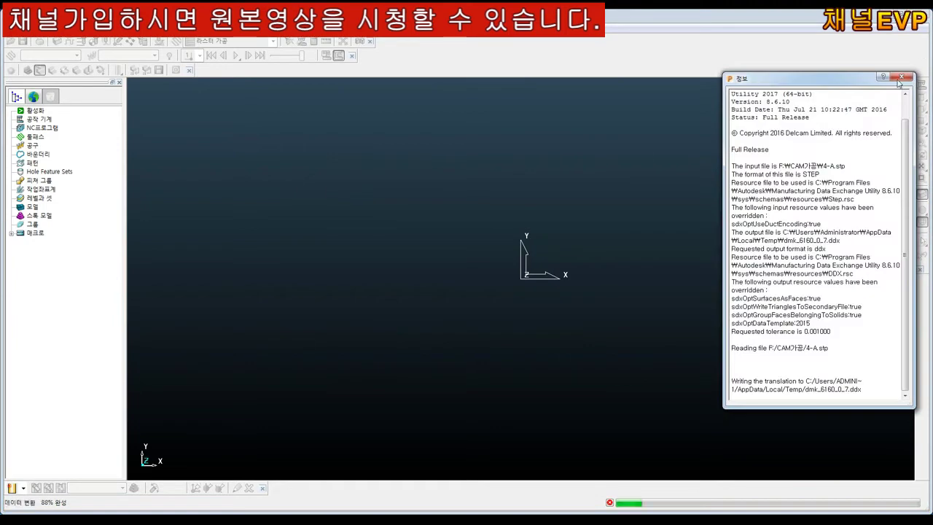
# Step: Show model 4-A as an isometric shaded solid and expand the models branch to list it
pyautogui.click(900, 78)
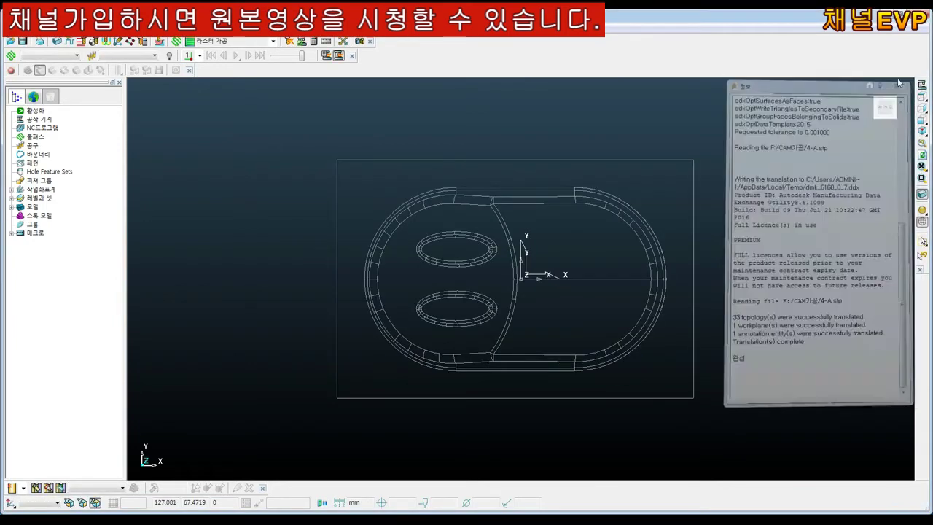
pyautogui.click(923, 132)
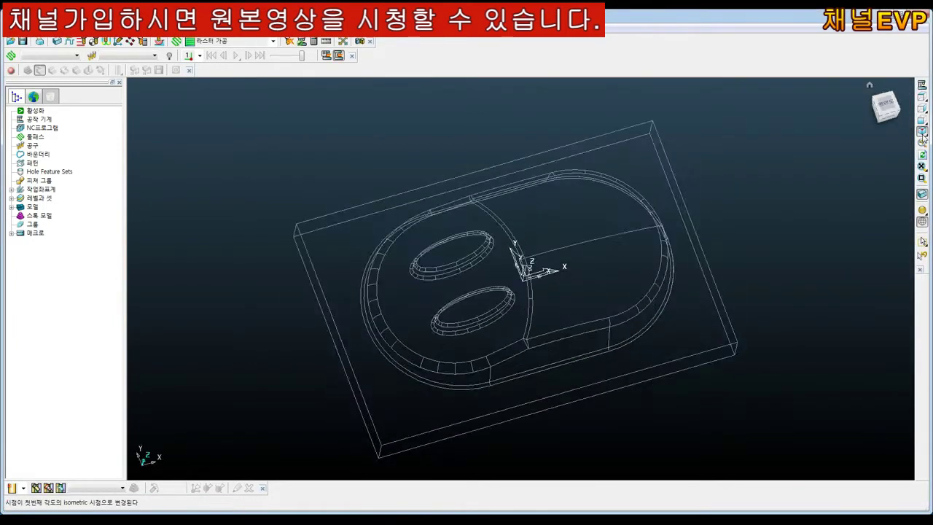
pyautogui.click(921, 210)
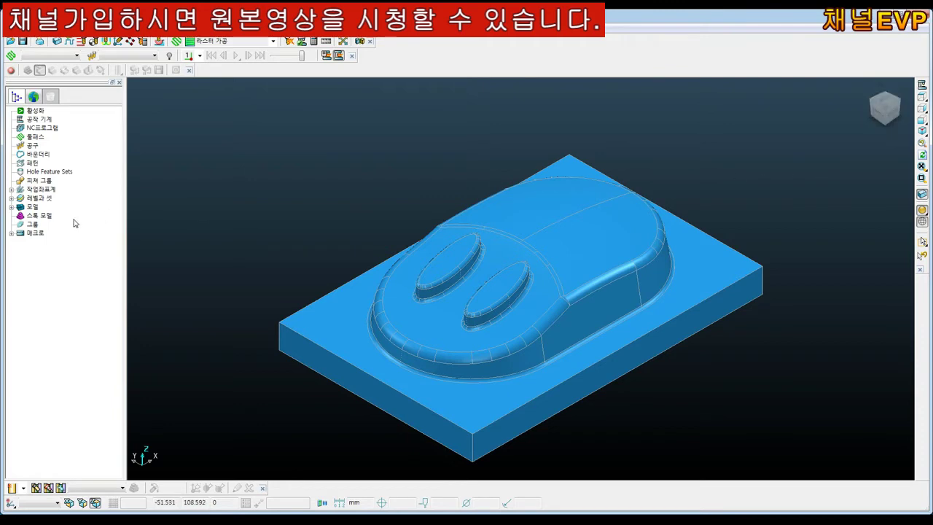
pyautogui.click(13, 209)
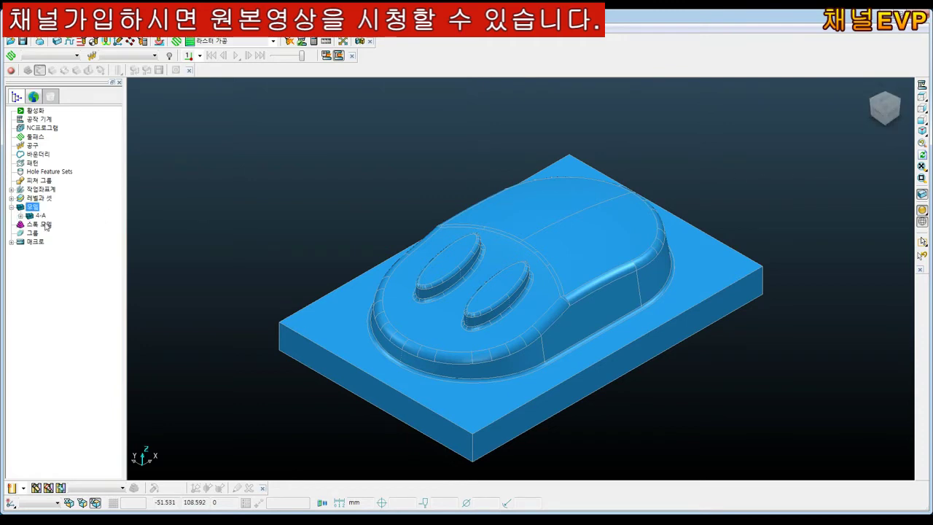
# Step: Check 4-A's extents in its properties, then move it 61.8754 along X
pyautogui.rightClick(41, 216)
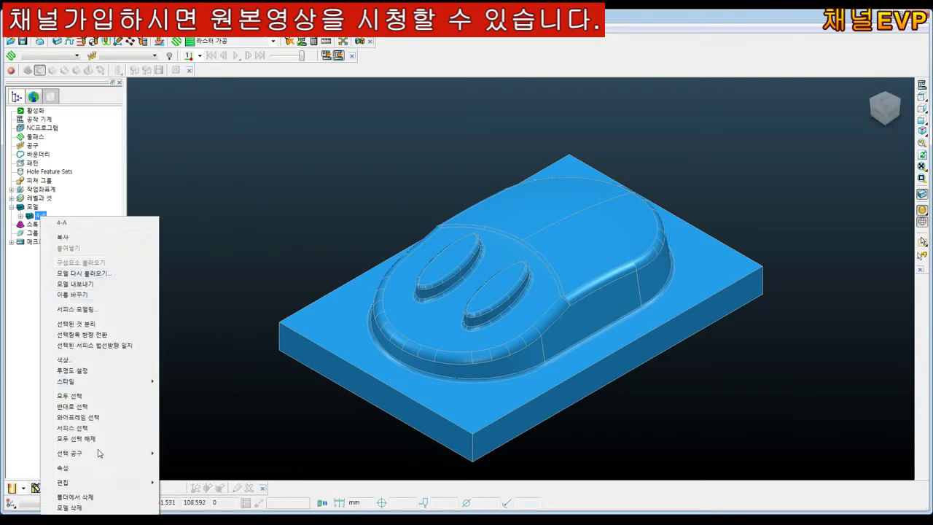
pyautogui.click(86, 469)
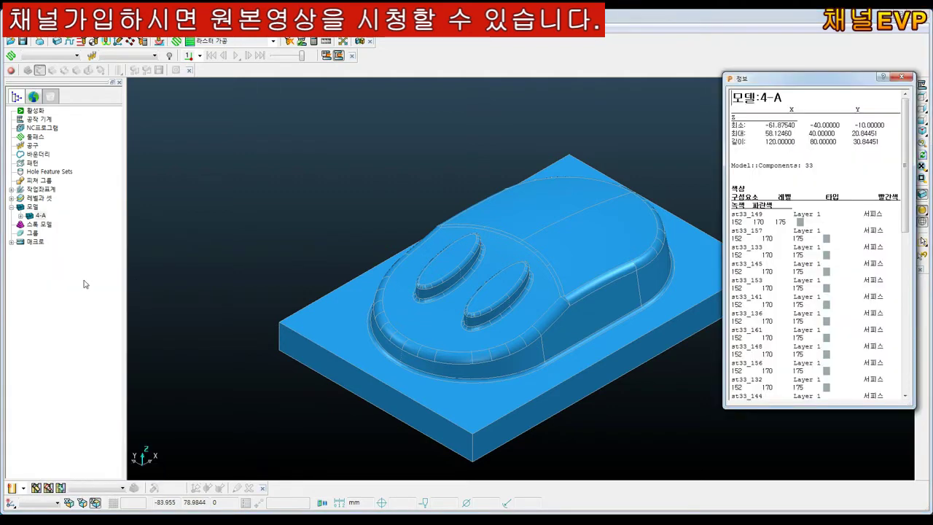
pyautogui.rightClick(41, 217)
pyautogui.moveTo(64, 482)
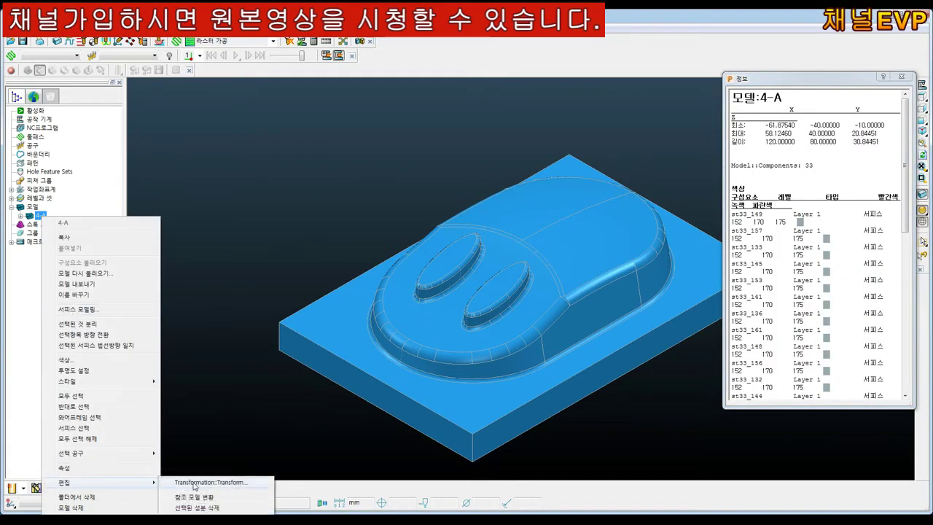
pyautogui.click(211, 483)
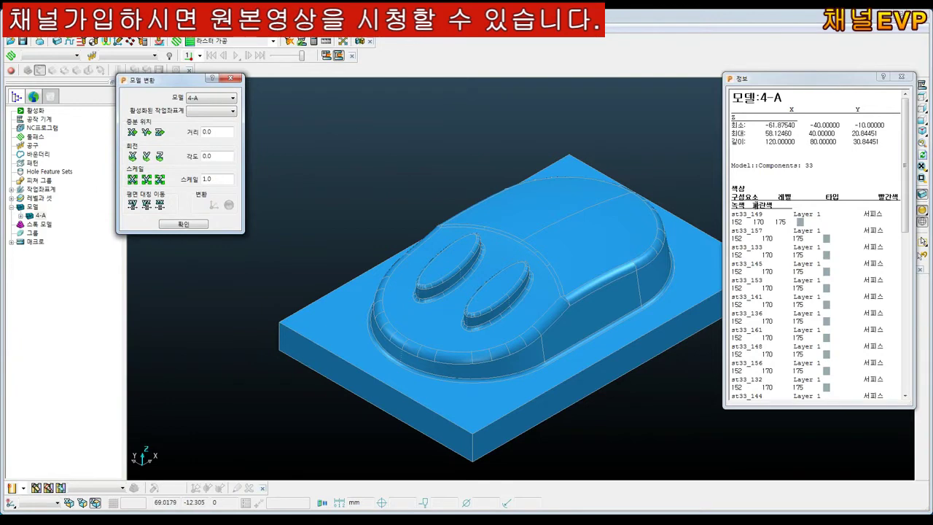
pyautogui.doubleClick(784, 128)
pyautogui.hotkey('ctrl', 'c')
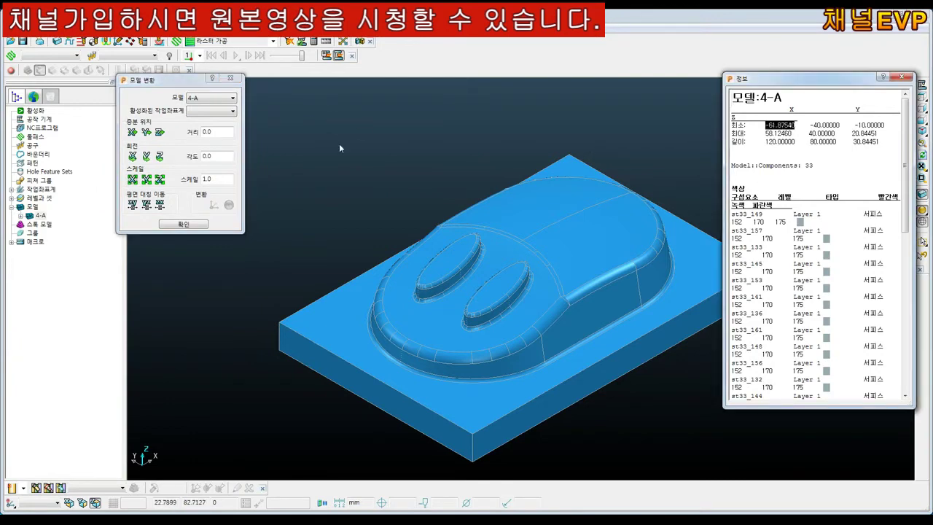
pyautogui.click(217, 132)
pyautogui.hotkey('ctrl', 'v')
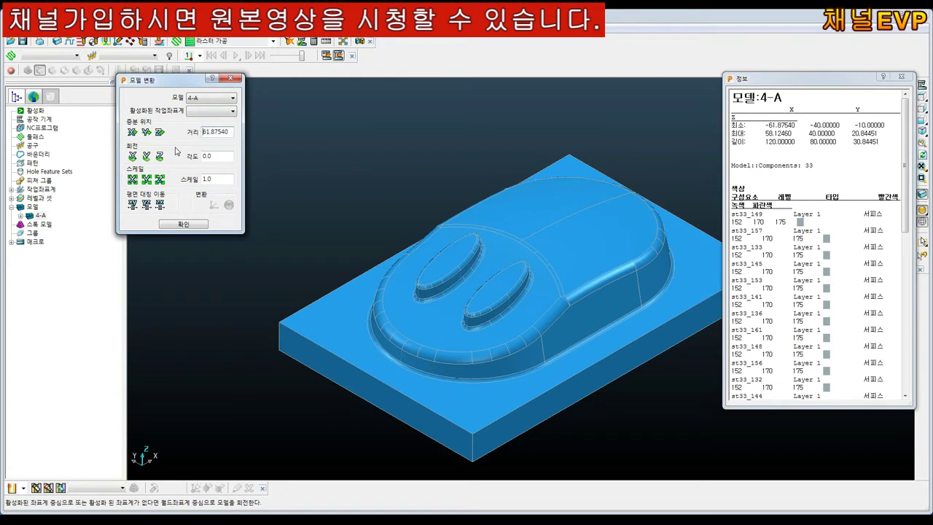
pyautogui.click(132, 132)
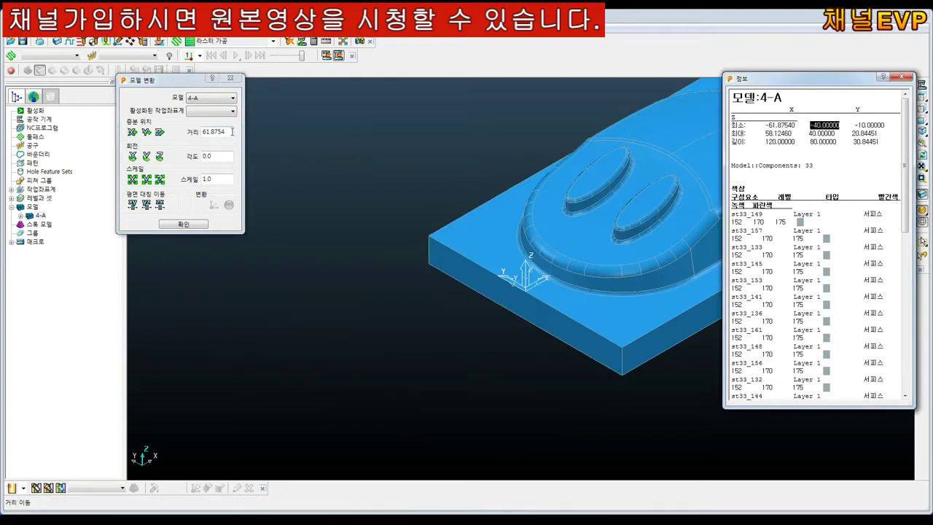
# Step: Move model 4-A 40 along Y and -20.84451 along Z
pyautogui.click(179, 167)
pyautogui.write('-40.00000')
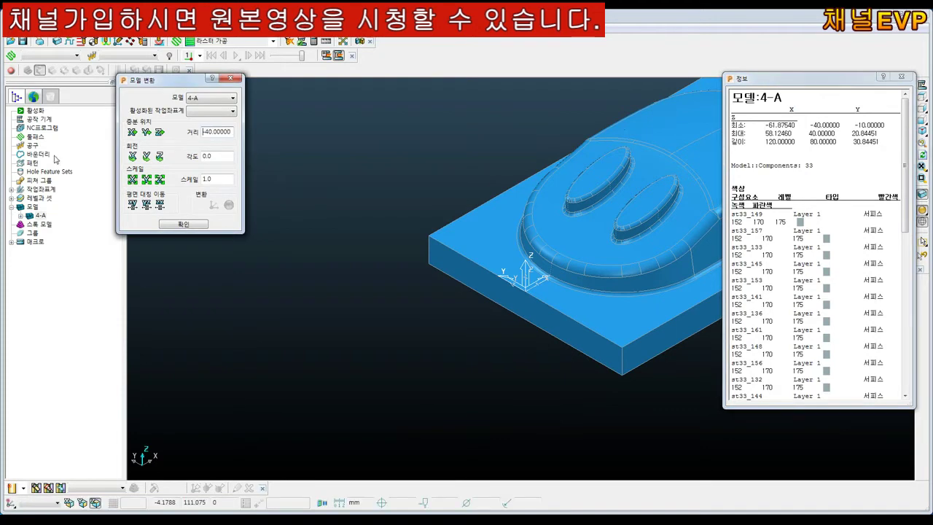
pyautogui.click(145, 132)
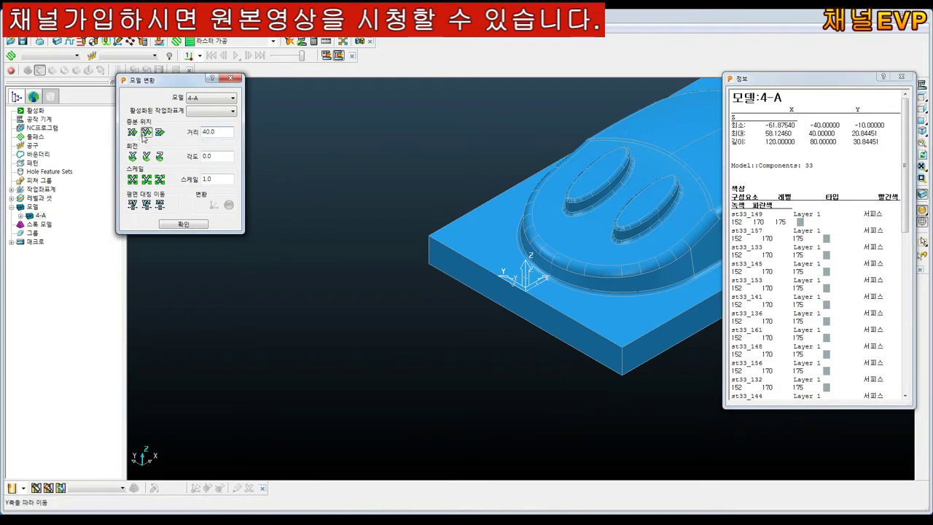
pyautogui.doubleClick(872, 134)
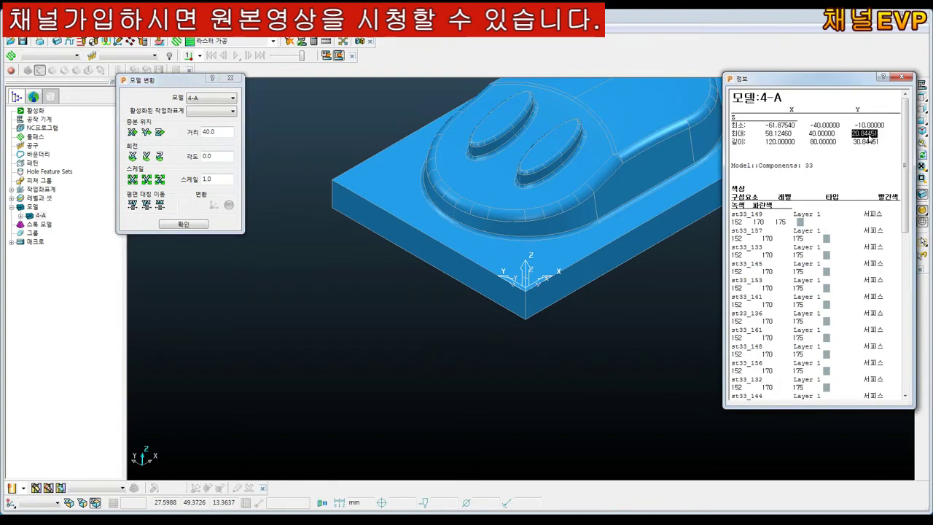
pyautogui.doubleClick(209, 132)
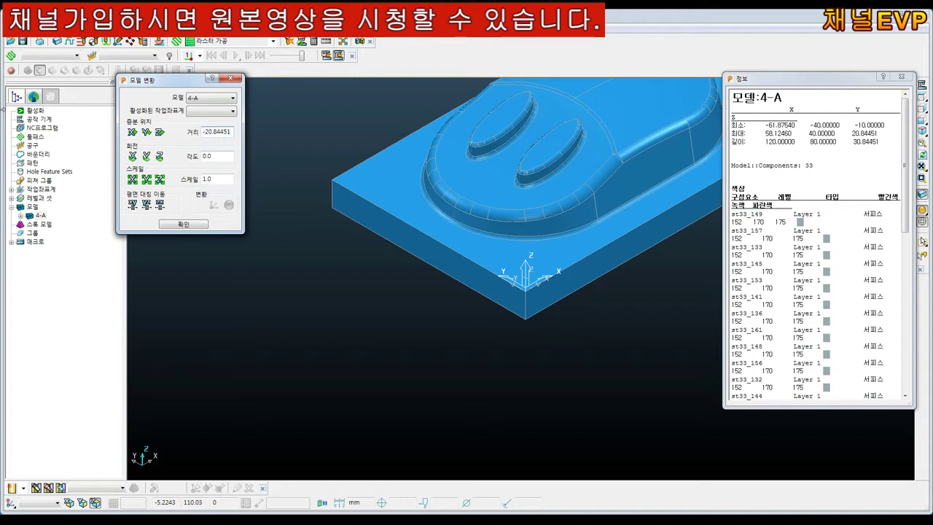
pyautogui.click(159, 132)
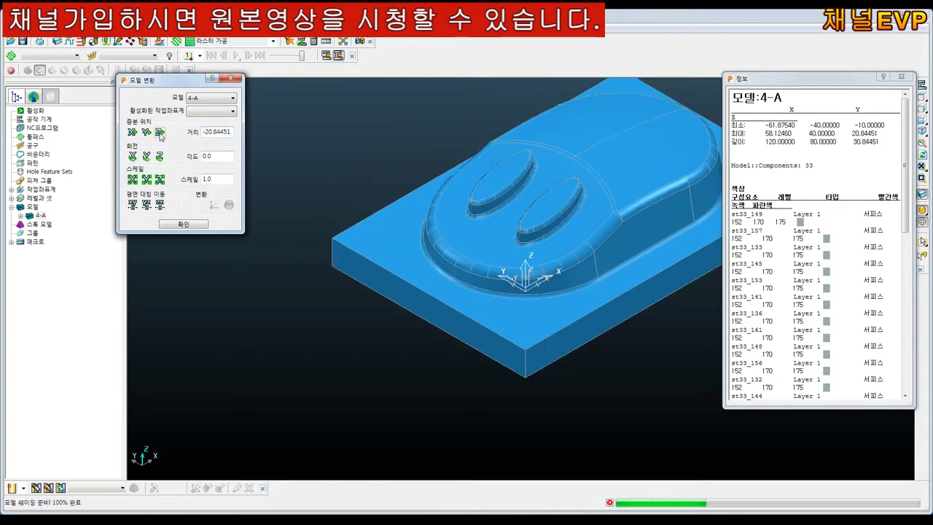
# Step: Close the transform and inspect the repositioned model from side and isometric views
pyautogui.click(184, 223)
pyautogui.moveTo(455, 242); pyautogui.dragTo(443, 202, button='middle')
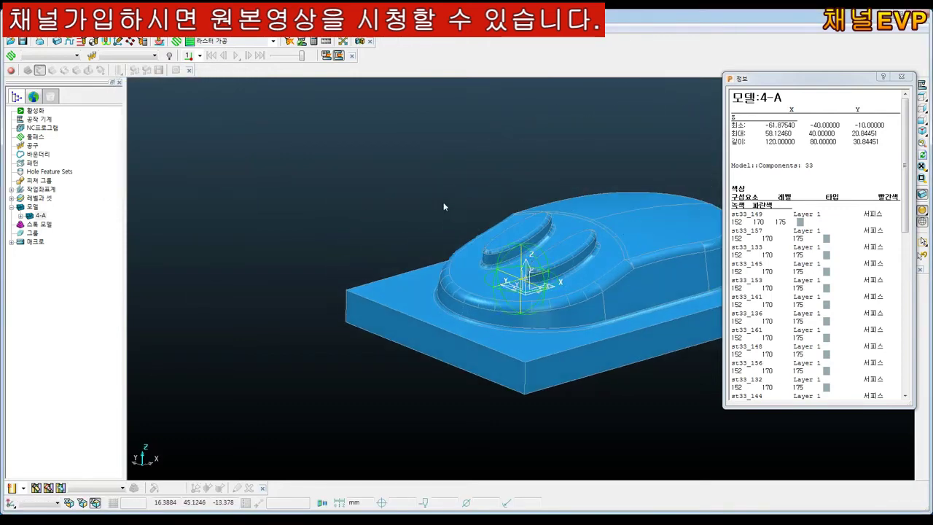
pyautogui.click(926, 124)
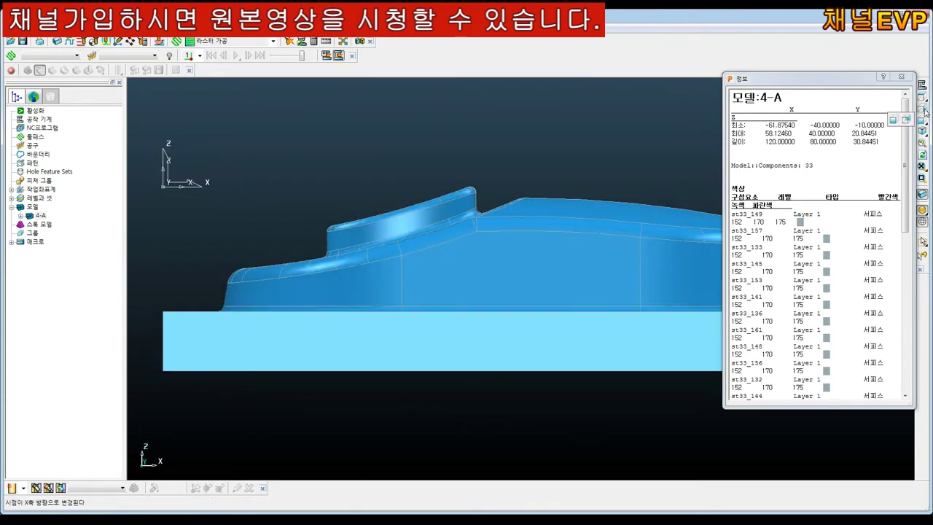
pyautogui.click(922, 131)
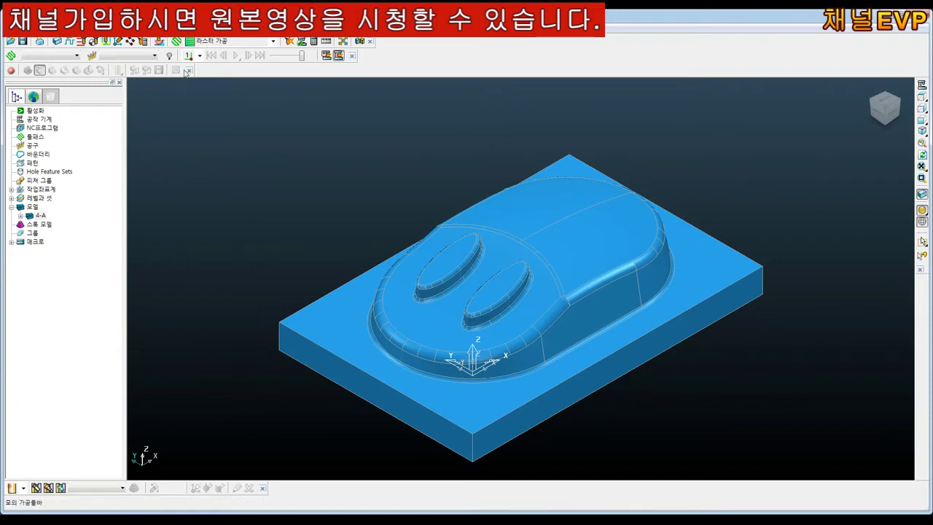
pyautogui.click(177, 42)
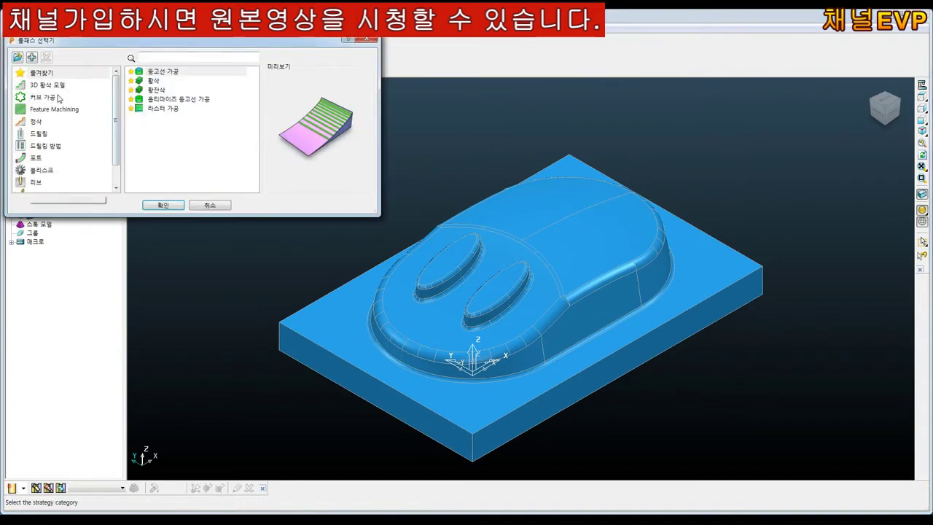
# Step: Create a 3D model roughing toolpath named 황삭 and calculate its box block around 4-A
pyautogui.click(52, 87)
pyautogui.click(153, 80)
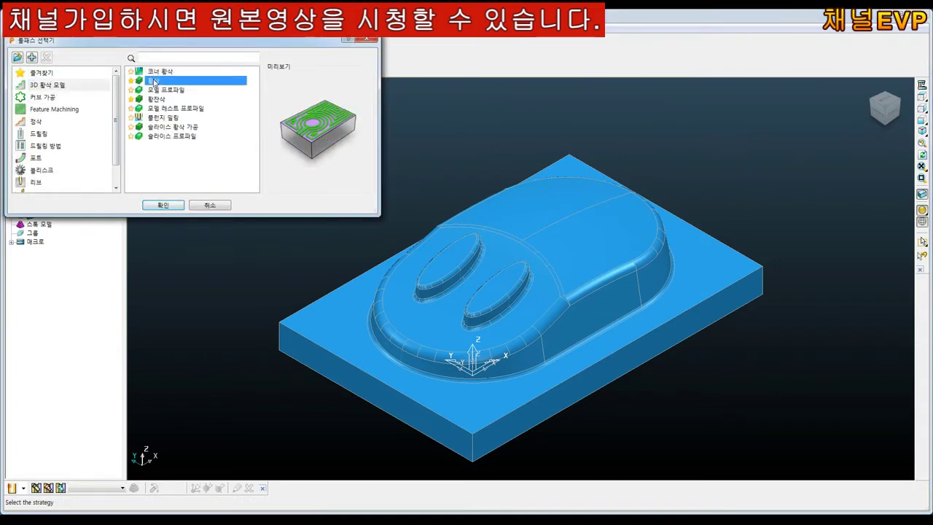
pyautogui.click(163, 205)
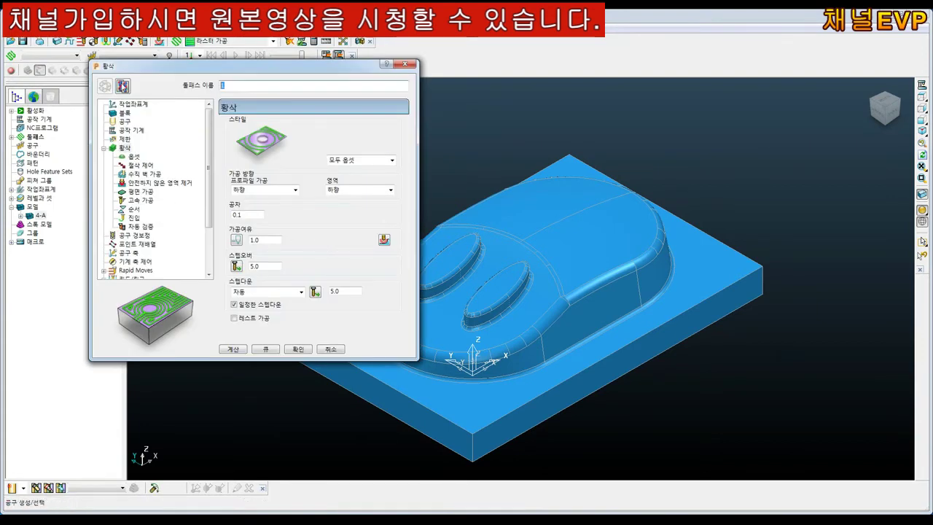
pyautogui.write('ㅎ')
pyautogui.click(125, 113)
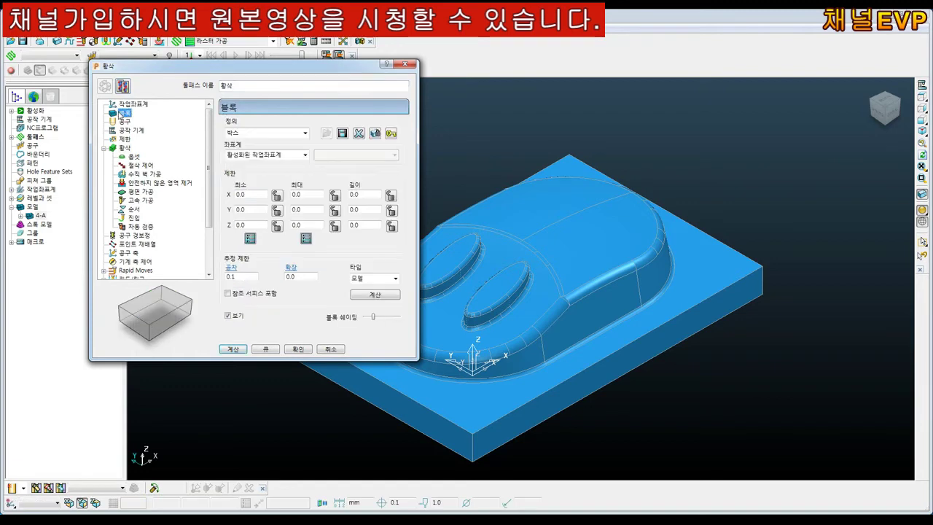
pyautogui.click(368, 298)
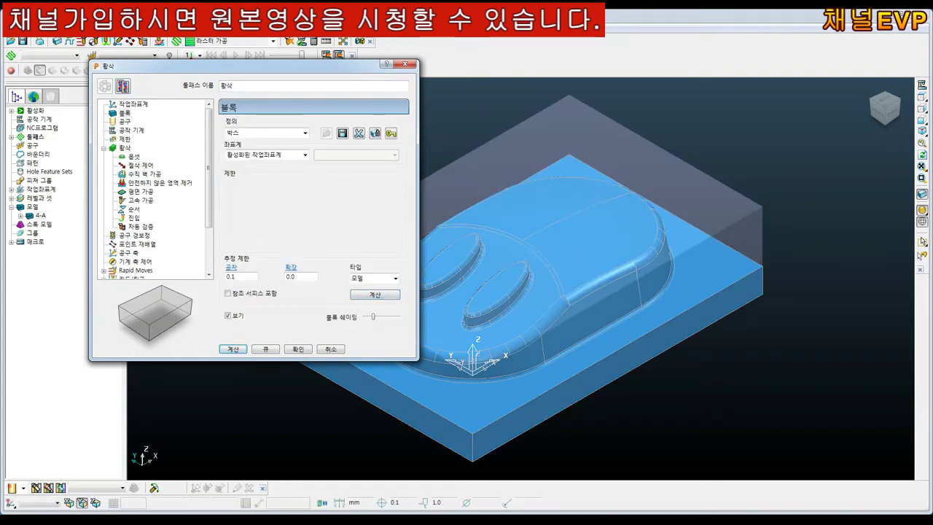
pyautogui.click(128, 121)
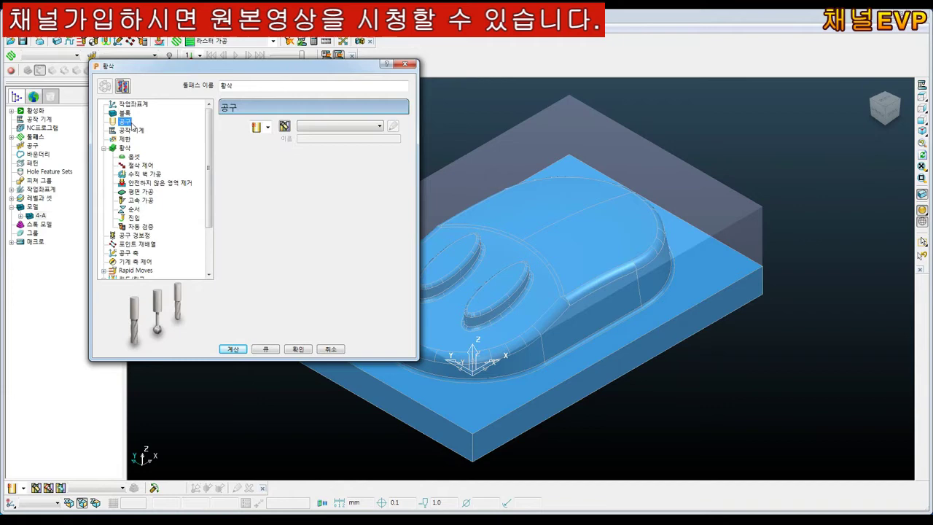
# Step: Create end mill F10, 10 mm diameter and 50 mm long, as tool number 1
pyautogui.click(268, 127)
pyautogui.click(289, 146)
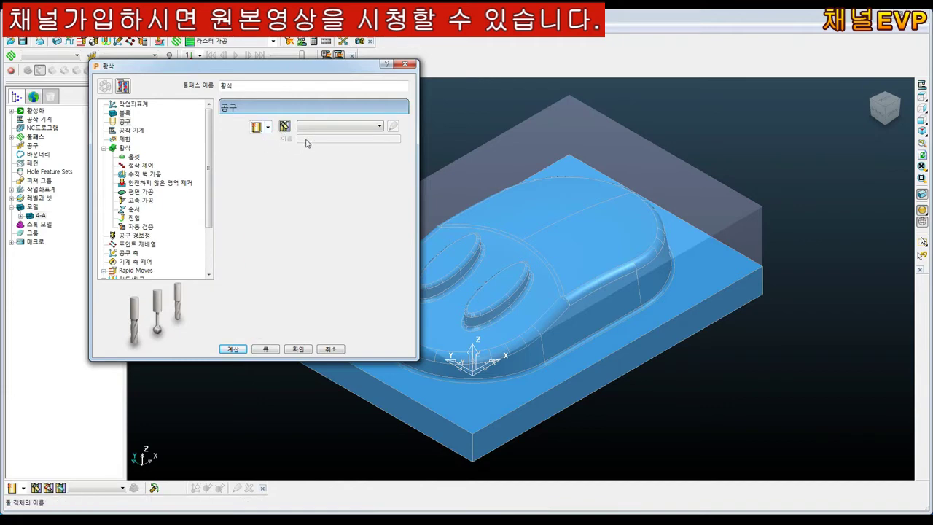
pyautogui.click(255, 127)
pyautogui.write('F10')
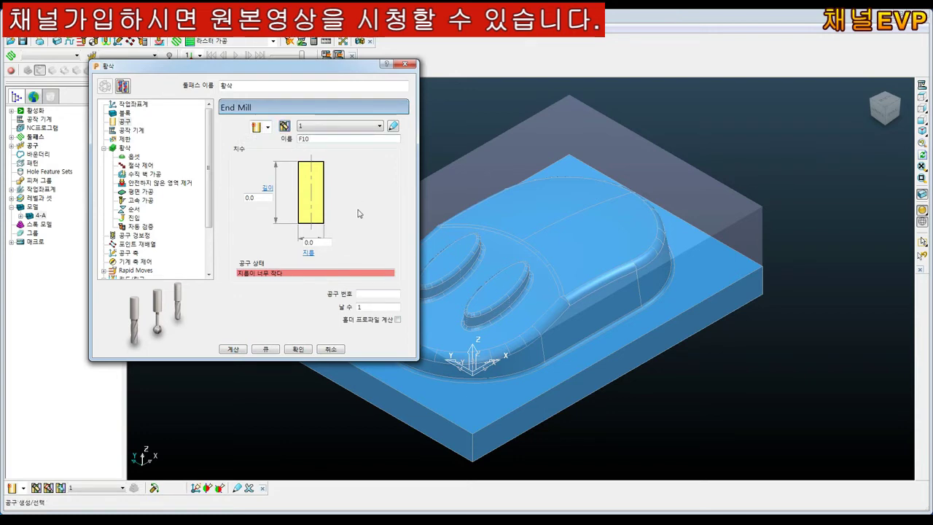
pyautogui.press('Tab')
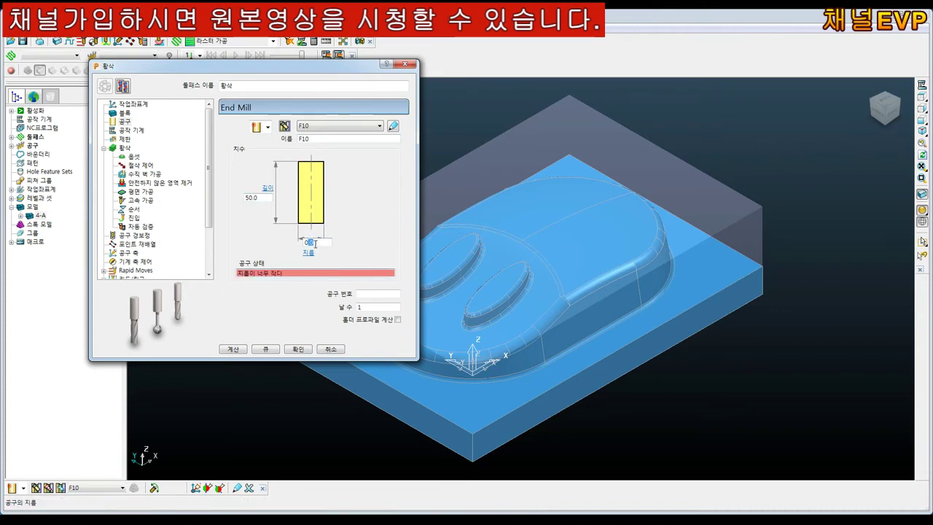
pyautogui.write('10')
pyautogui.click(368, 294)
pyautogui.write('1')
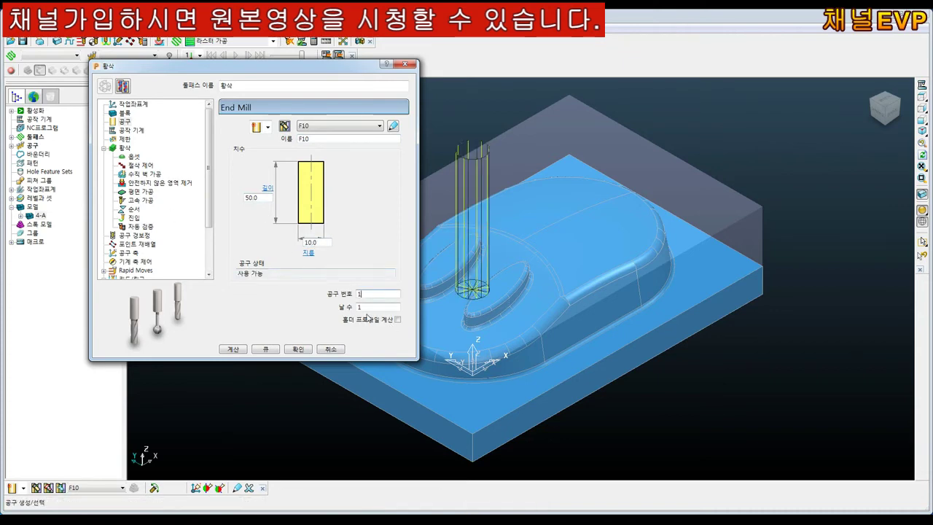
pyautogui.click(128, 149)
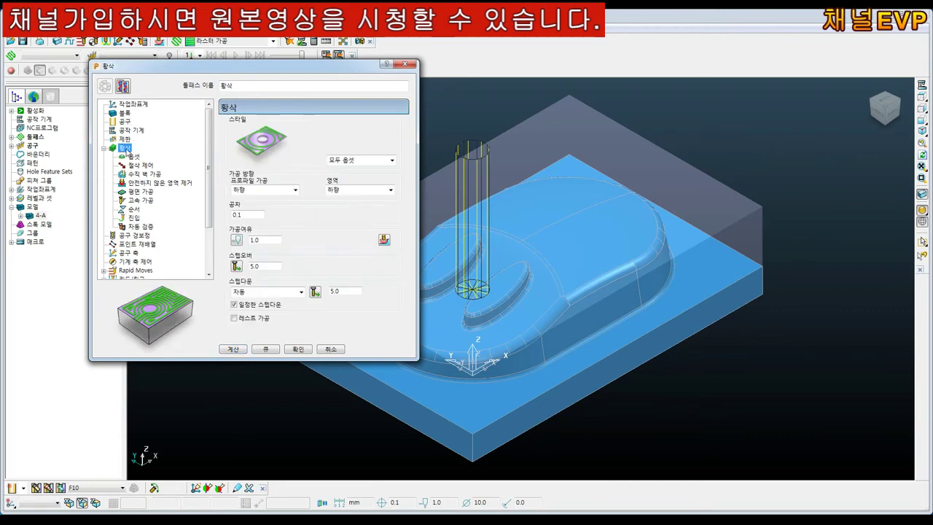
# Step: Set roughing thickness 0.1 and stepover 6.0, keeping stepdown at 5.0
pyautogui.click(261, 243)
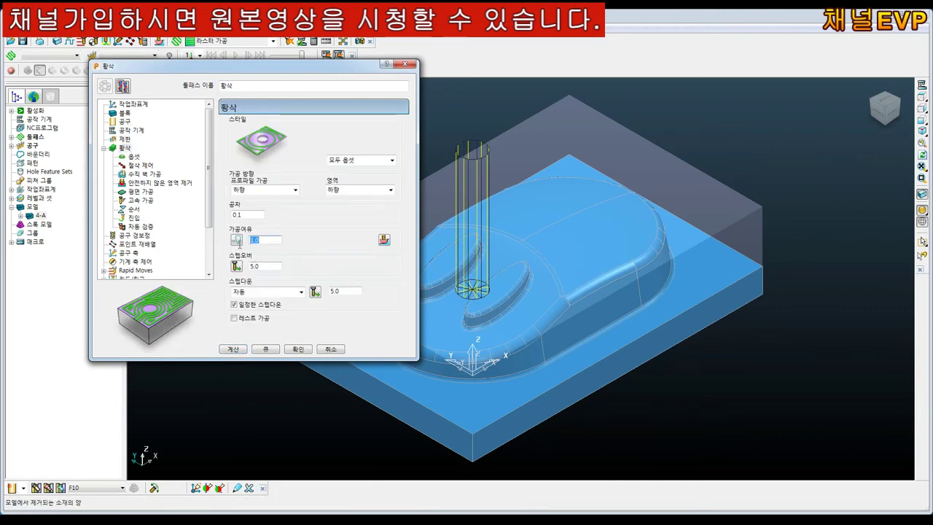
pyautogui.write('0.1')
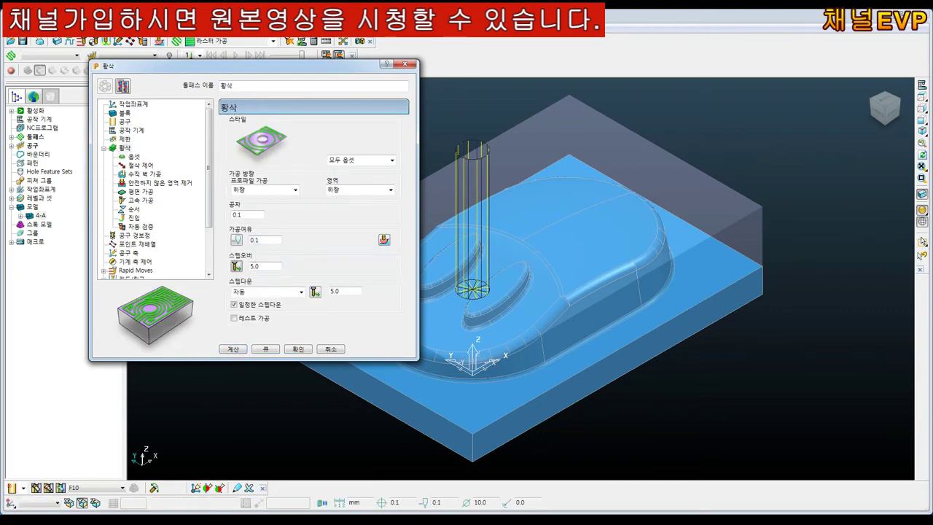
pyautogui.press('Tab')
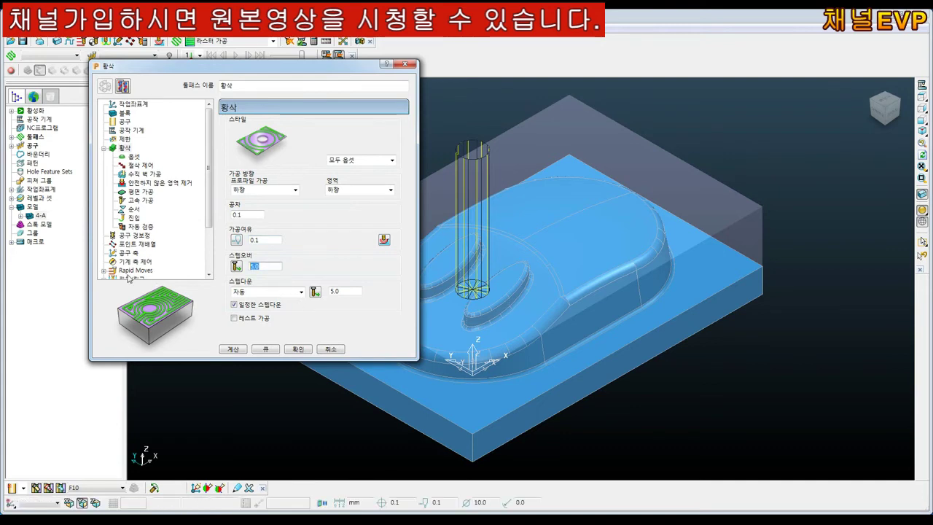
pyautogui.write('6.0')
pyautogui.press('Tab')
pyautogui.write('05')
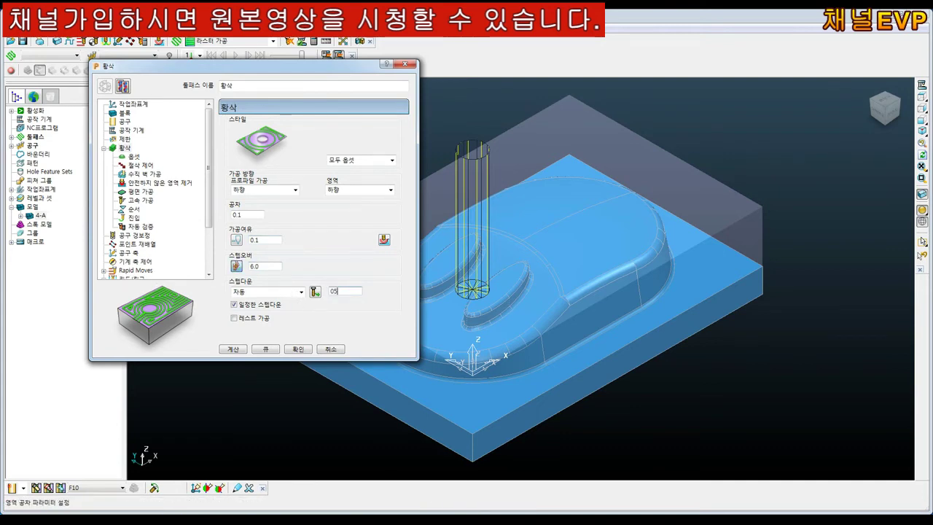
pyautogui.hotkey('ctrl', 'z')
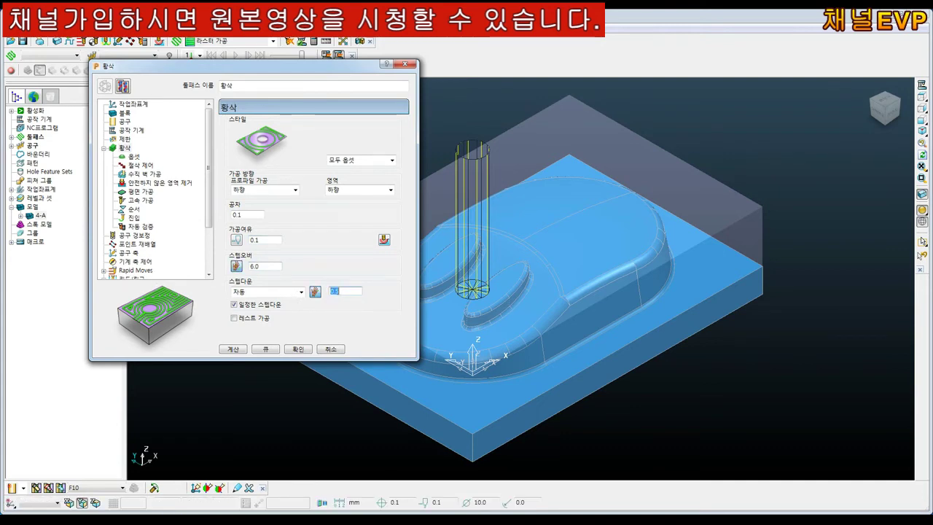
# Step: Review the offset, automatic verification and machine axis control pages
pyautogui.click(134, 156)
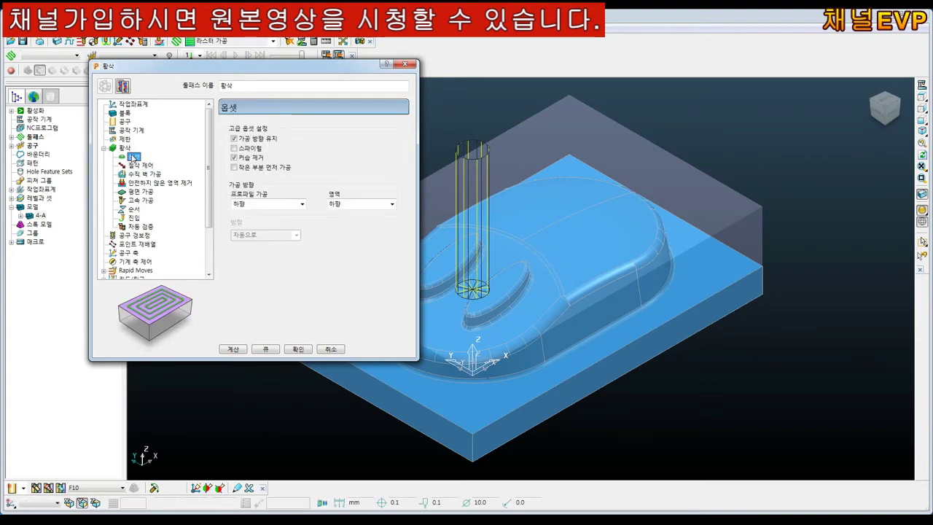
pyautogui.click(138, 174)
pyautogui.click(140, 226)
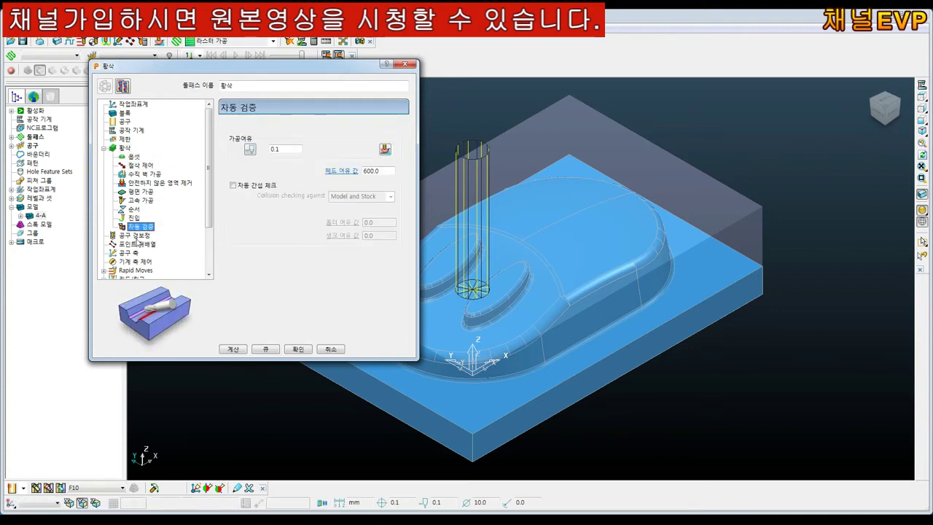
pyautogui.click(136, 236)
pyautogui.scroll(-1, 149, 230)
pyautogui.click(149, 235)
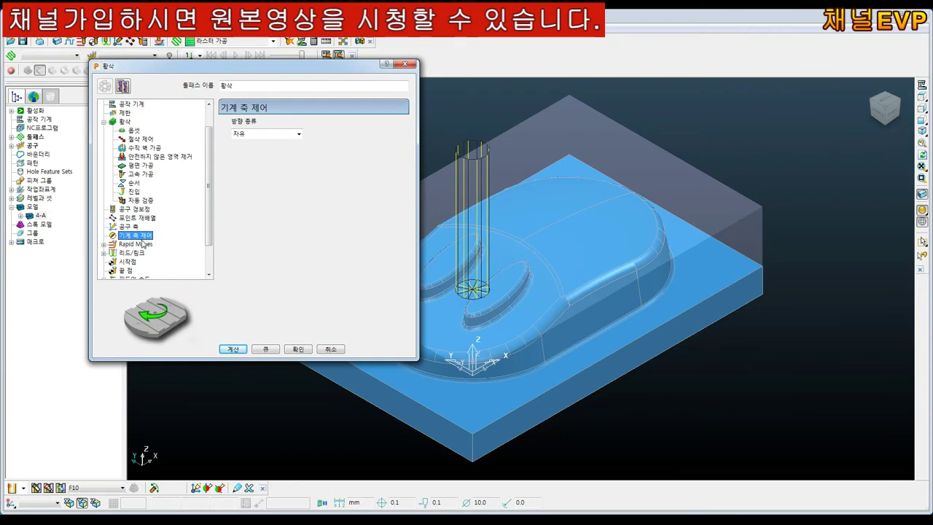
# Step: Recalculate rapid heights to 5.0 and 5.5, and set both link choices to 증분
pyautogui.click(142, 244)
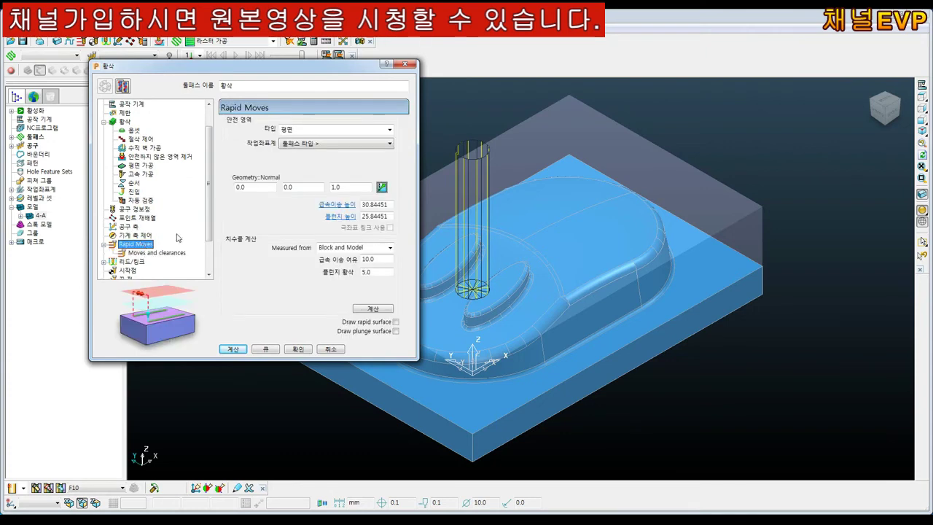
pyautogui.click(378, 310)
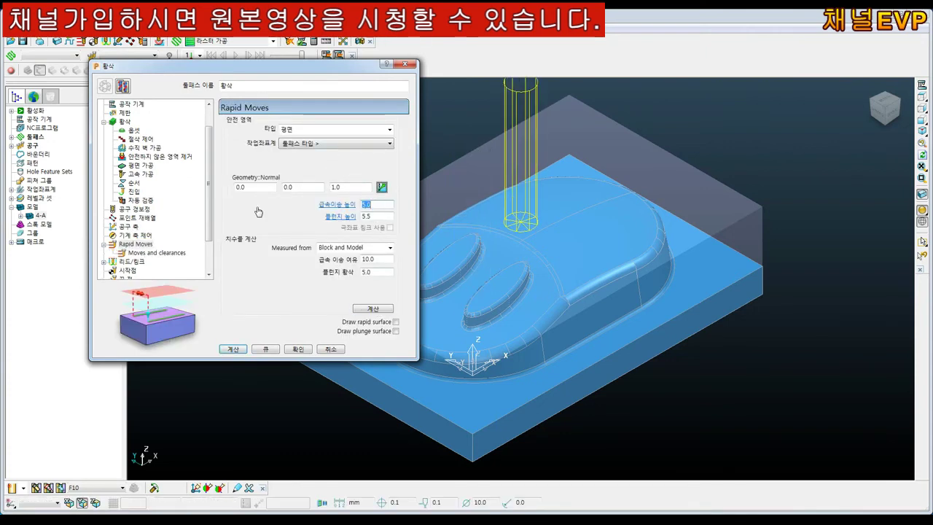
pyautogui.click(132, 261)
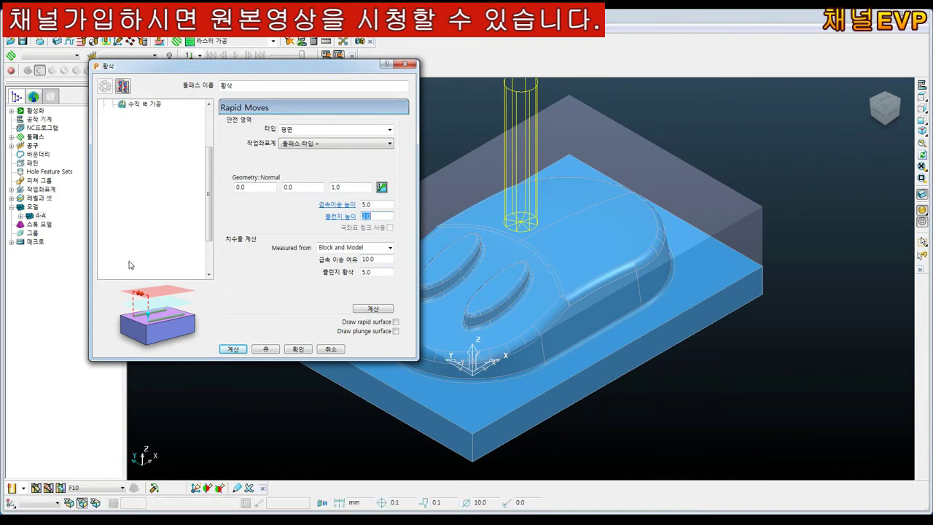
pyautogui.click(328, 130)
pyautogui.click(325, 148)
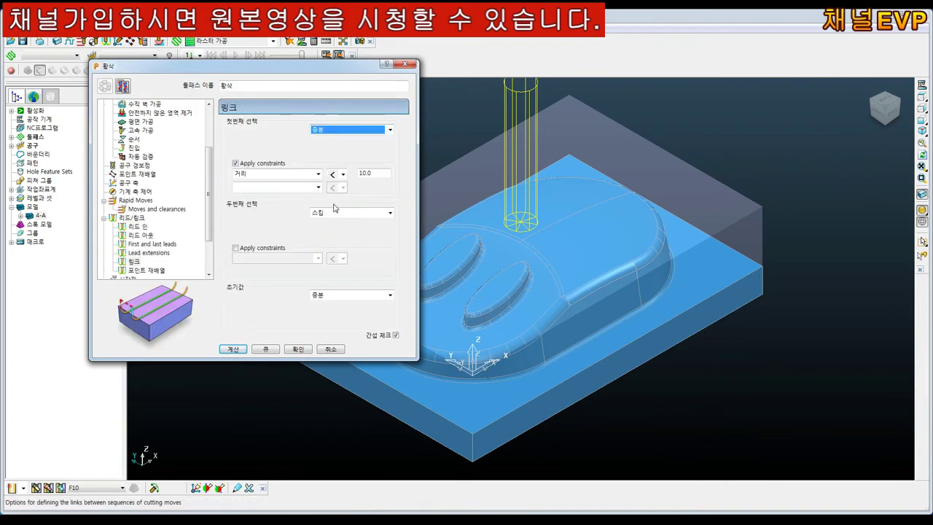
pyautogui.click(333, 212)
pyautogui.click(324, 232)
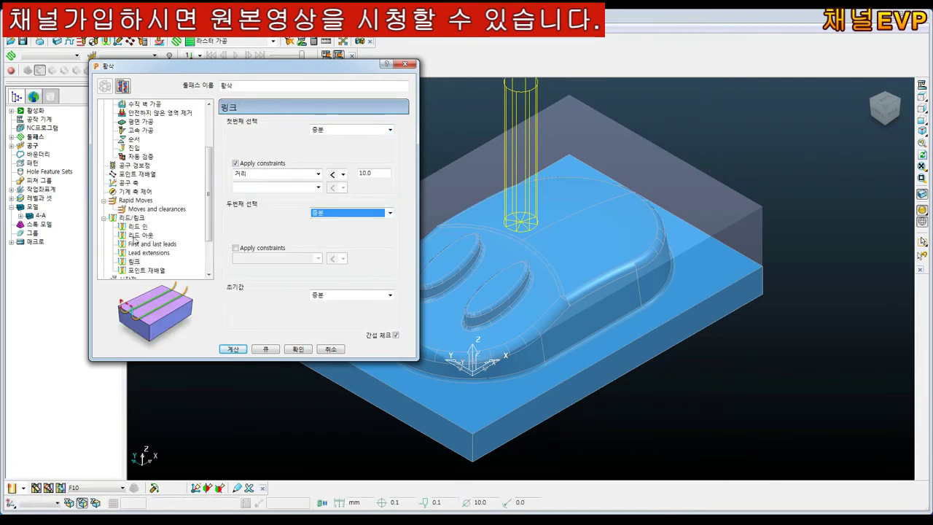
pyautogui.click(131, 219)
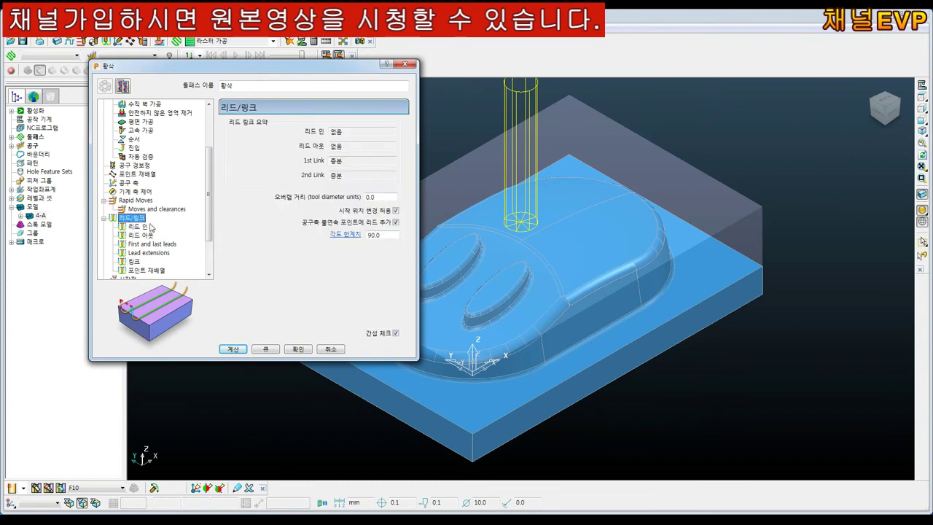
# Step: Make the lead-in a ramp with maximum zig angle 5.0 and ramp height 1.0
pyautogui.click(138, 227)
pyautogui.click(336, 130)
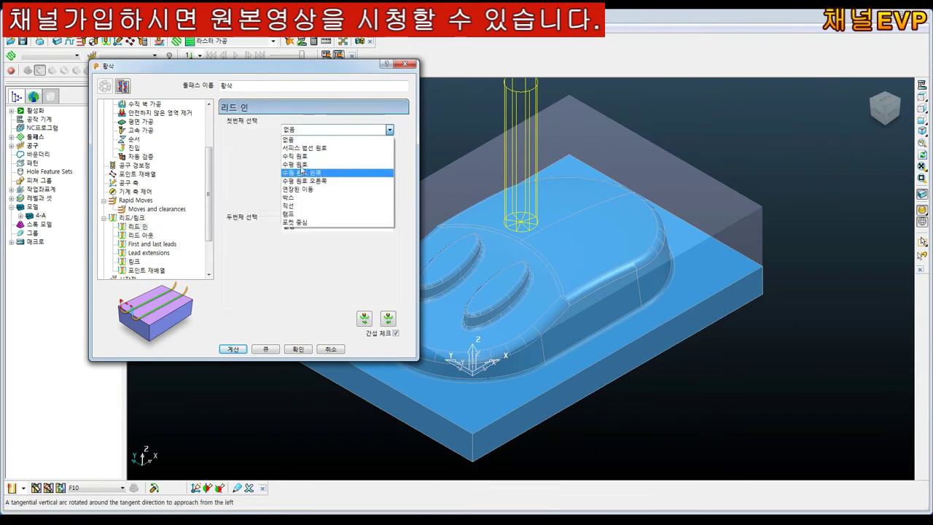
pyautogui.click(291, 215)
pyautogui.click(382, 146)
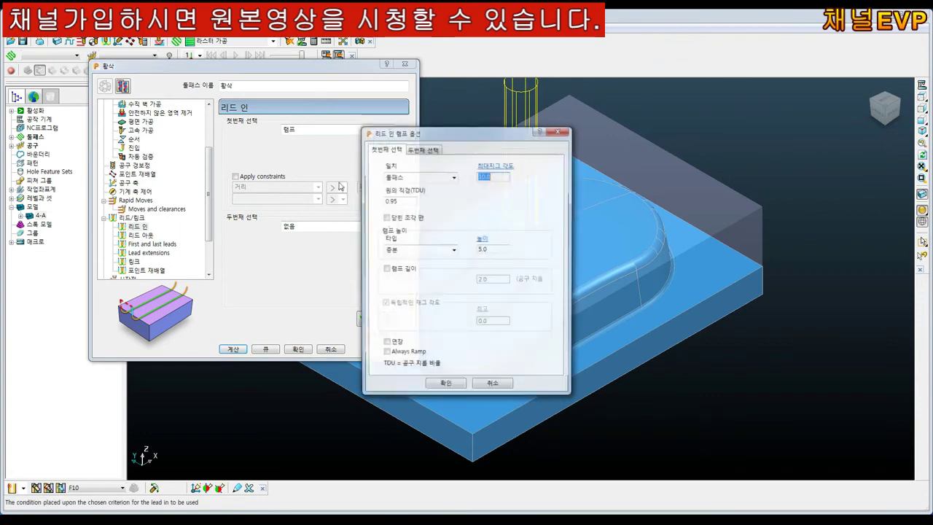
pyautogui.press('Tab')
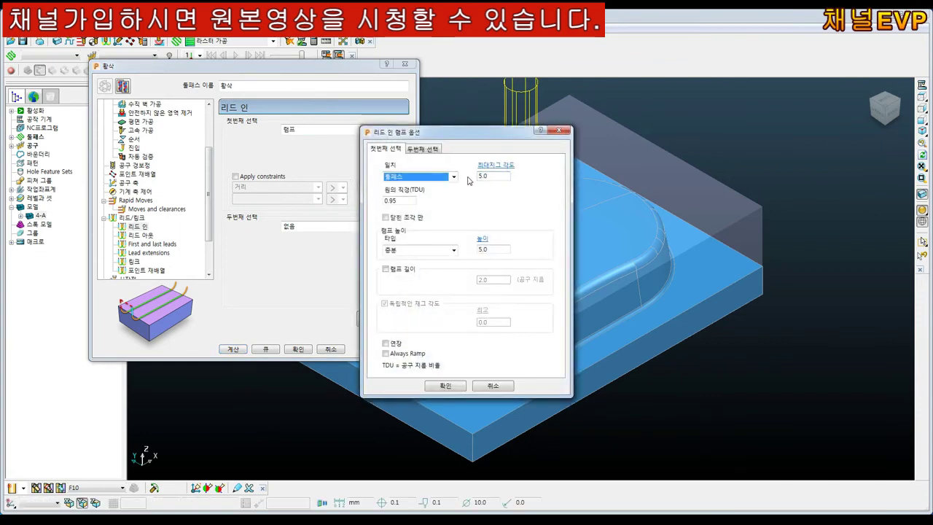
pyautogui.press('Tab')
pyautogui.press('Tab')
pyautogui.press('Tab')
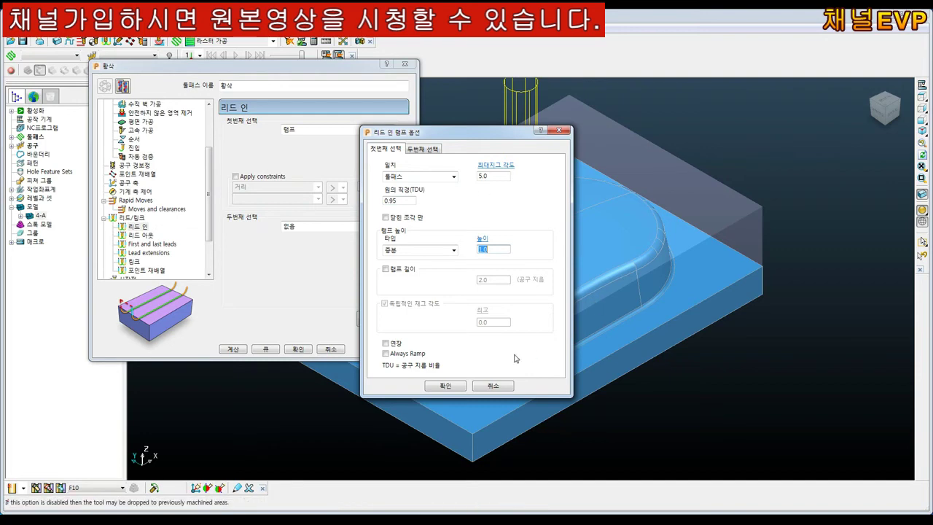
pyautogui.click(458, 387)
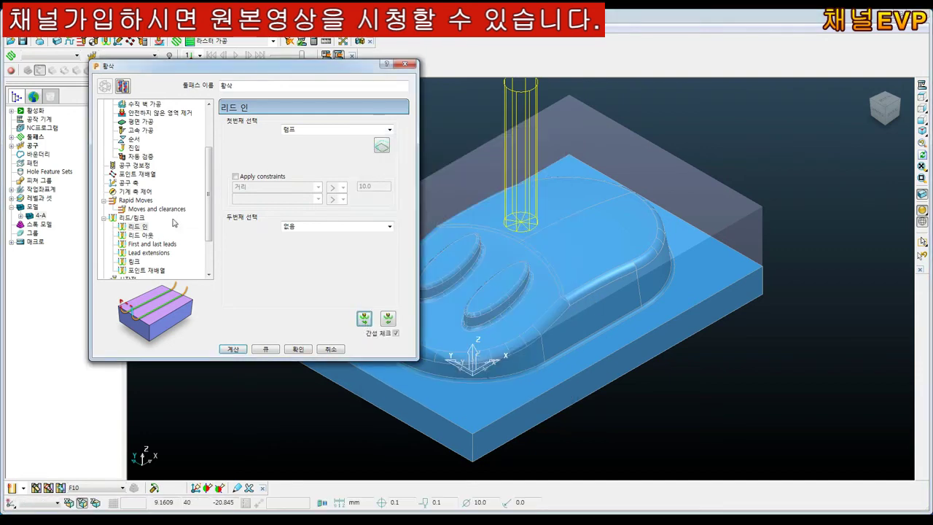
# Step: Review the lead-out settings and go back to check the lead-in
pyautogui.click(137, 235)
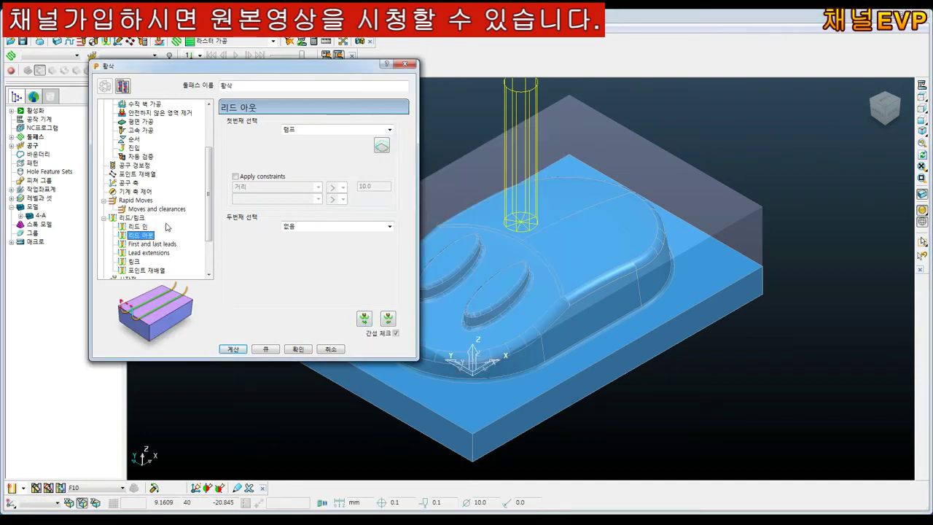
pyautogui.click(144, 227)
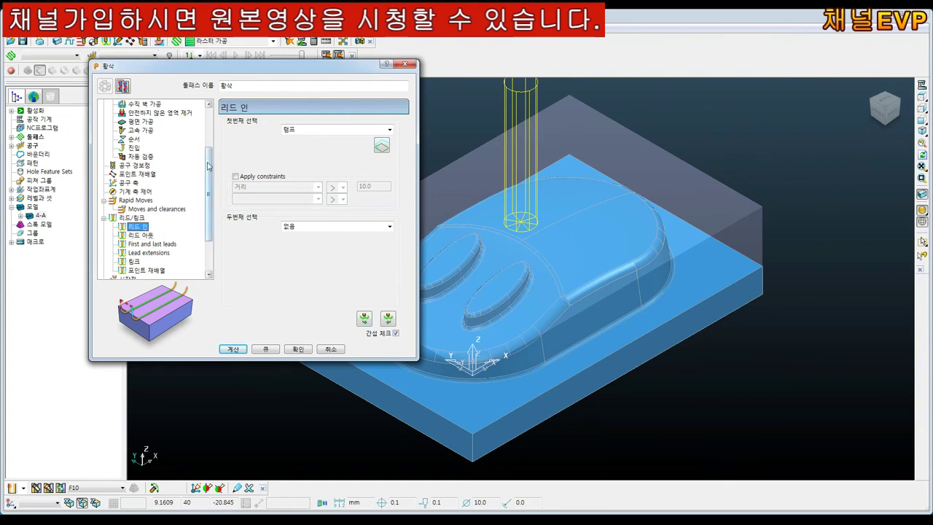
pyautogui.moveTo(207, 166); pyautogui.dragTo(209, 192)
pyautogui.click(136, 211)
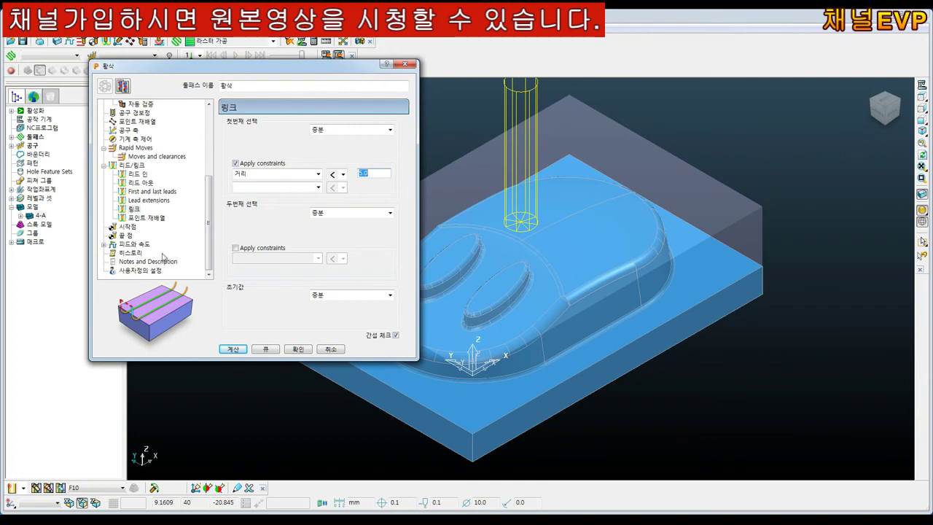
# Step: Enter 3000 cutting and 1000 plunge feed, calculate the 황삭 toolpath, and close the dialog
pyautogui.click(152, 253)
pyautogui.click(135, 243)
pyautogui.write('3000')
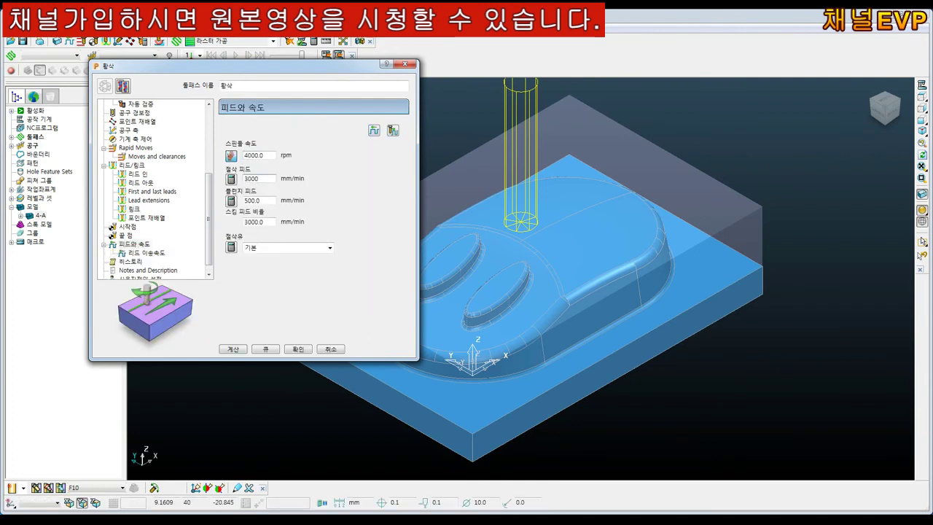
pyautogui.press('Tab')
pyautogui.write('0')
pyautogui.press('Return')
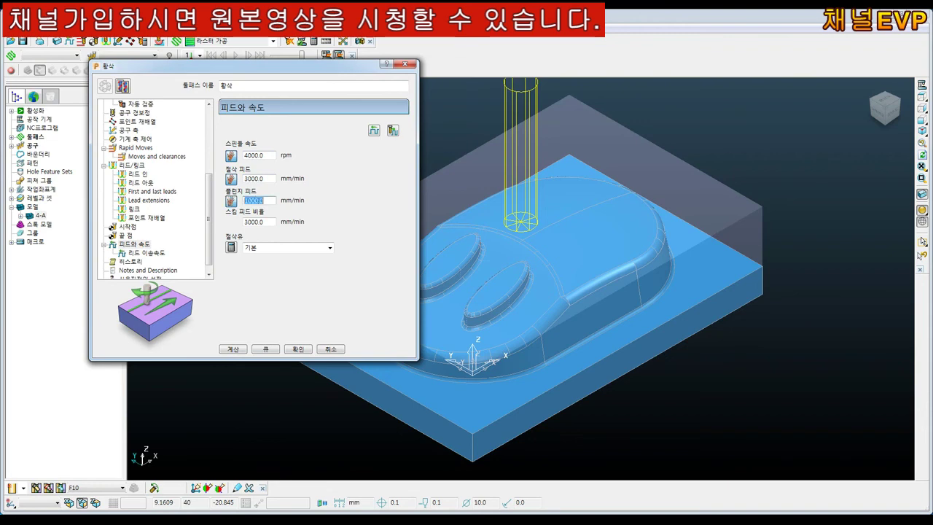
pyautogui.click(234, 350)
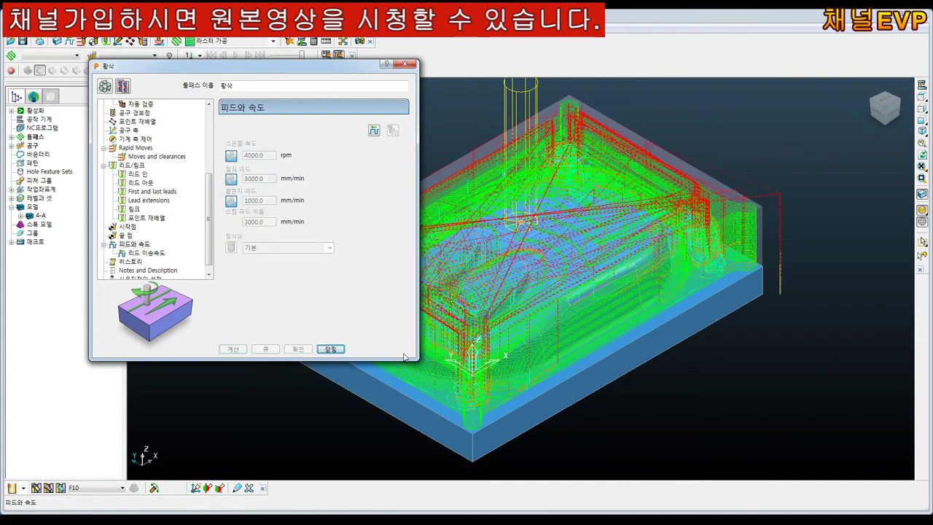
pyautogui.click(343, 354)
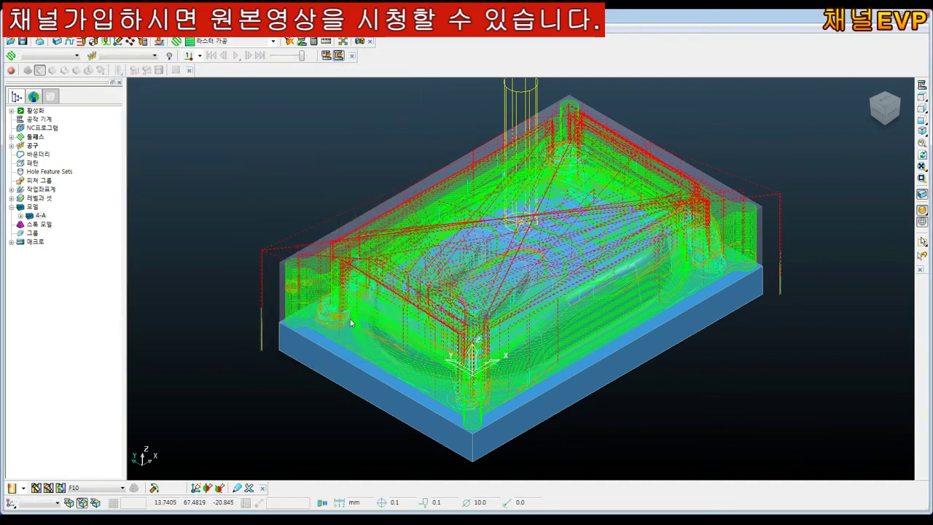